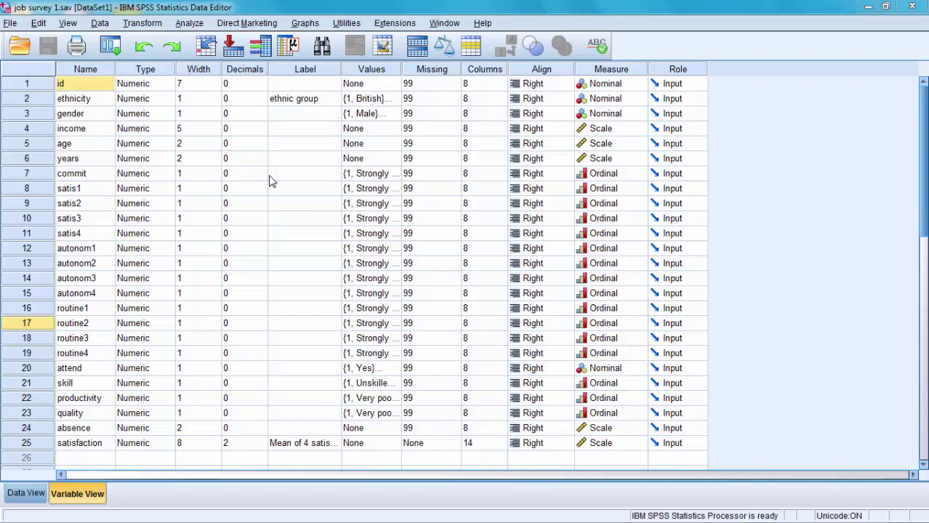
Step: Start a One-Way ANOVA with income as the dependent variable
{"action": "left_click", "coordinate": [188, 24]}
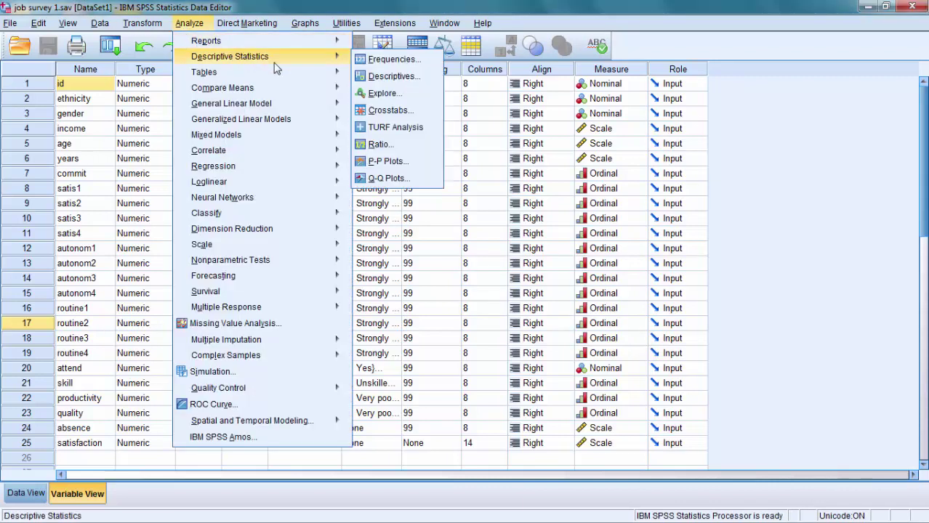
{"action": "mouse_move", "coordinate": [266, 89]}
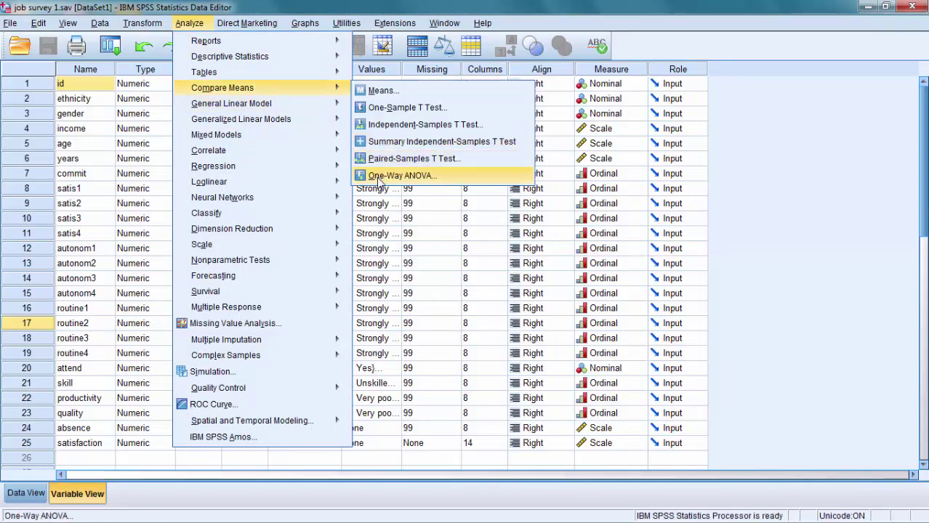
{"action": "left_click", "coordinate": [378, 176]}
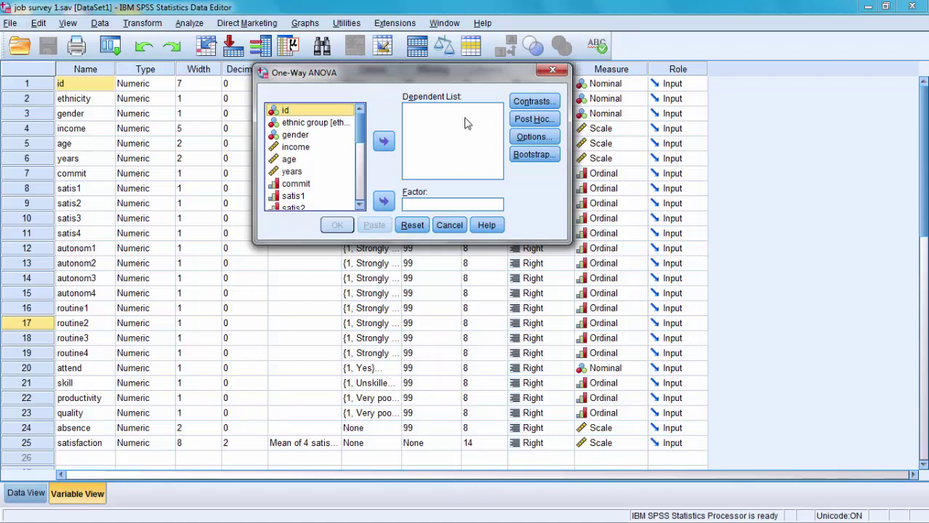
{"action": "left_click", "coordinate": [303, 148]}
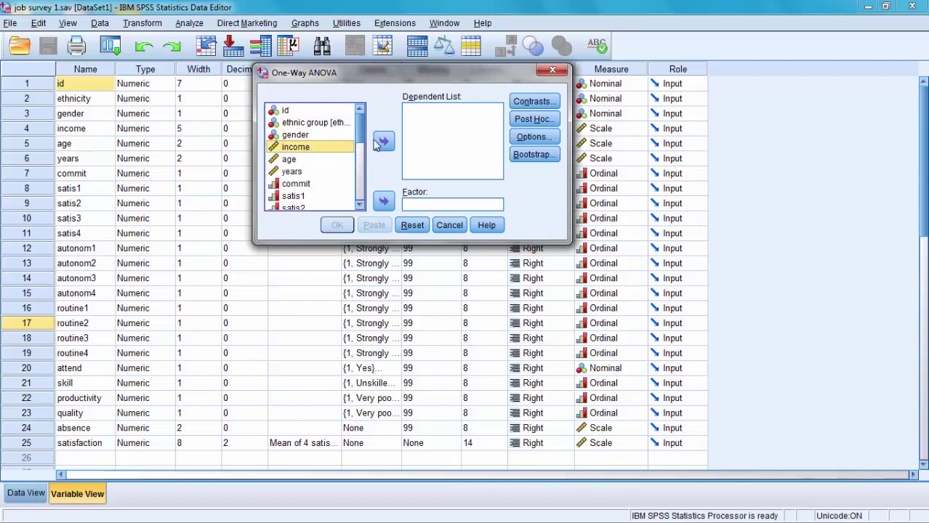
{"action": "left_click", "coordinate": [382, 143]}
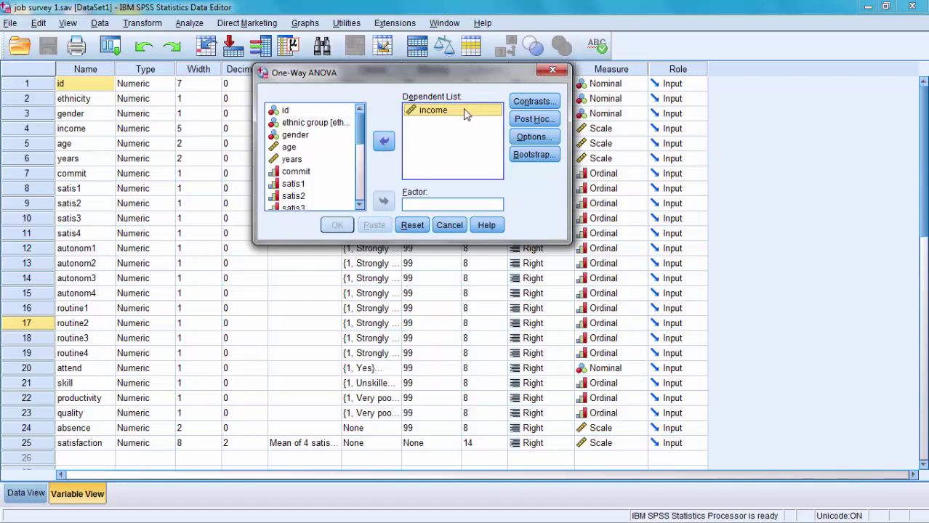
{"action": "left_click", "coordinate": [466, 114]}
Step: Use gender as the factor and run it, giving F 8.115, Sig. .006
{"action": "left_click", "coordinate": [295, 136]}
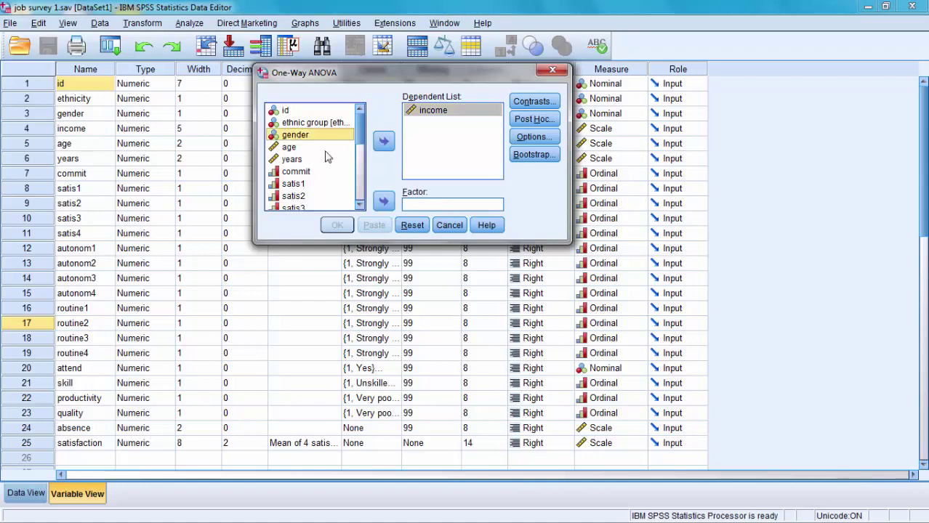
{"action": "left_click", "coordinate": [384, 203]}
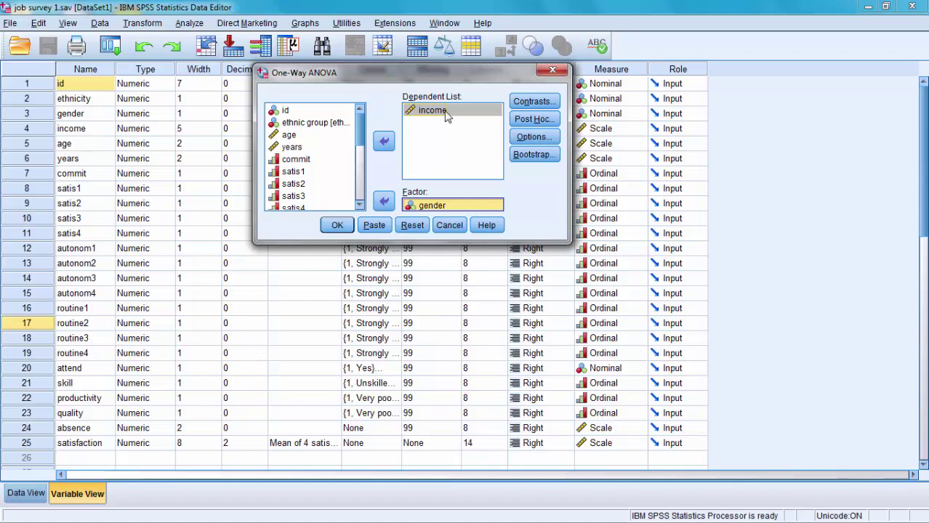
{"action": "left_click", "coordinate": [454, 207]}
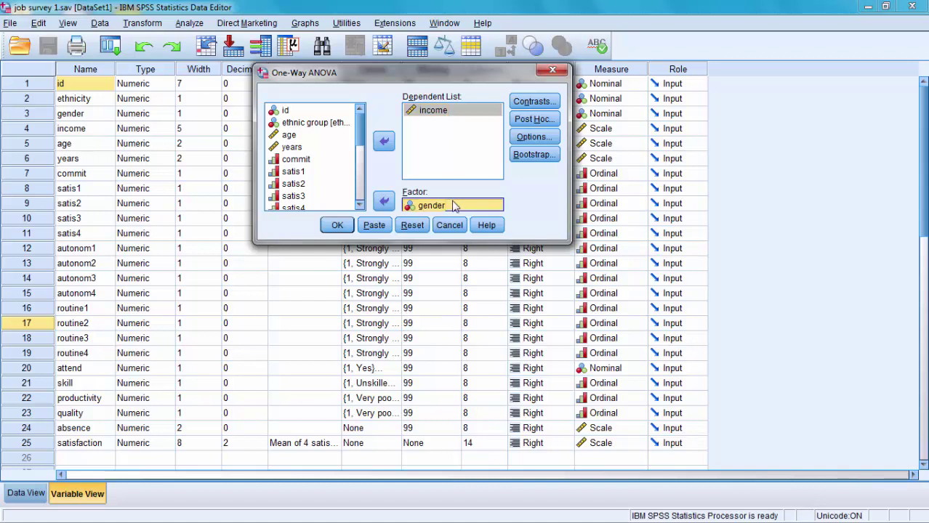
{"action": "left_click", "coordinate": [338, 227]}
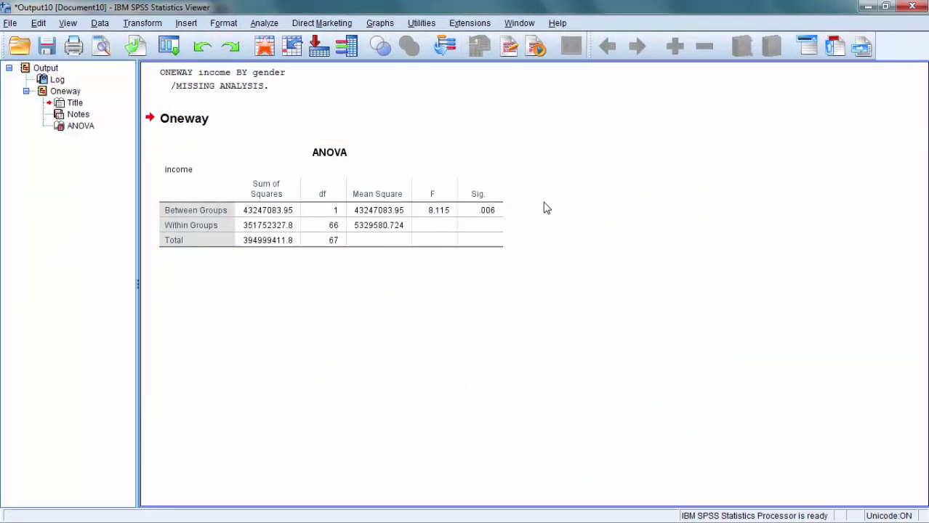
{"action": "left_click", "coordinate": [494, 234]}
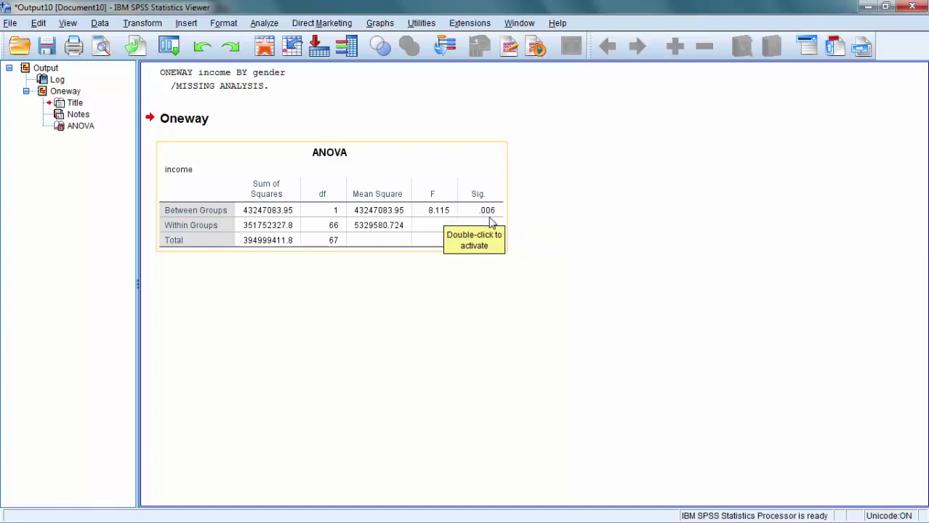
{"action": "left_click", "coordinate": [492, 220]}
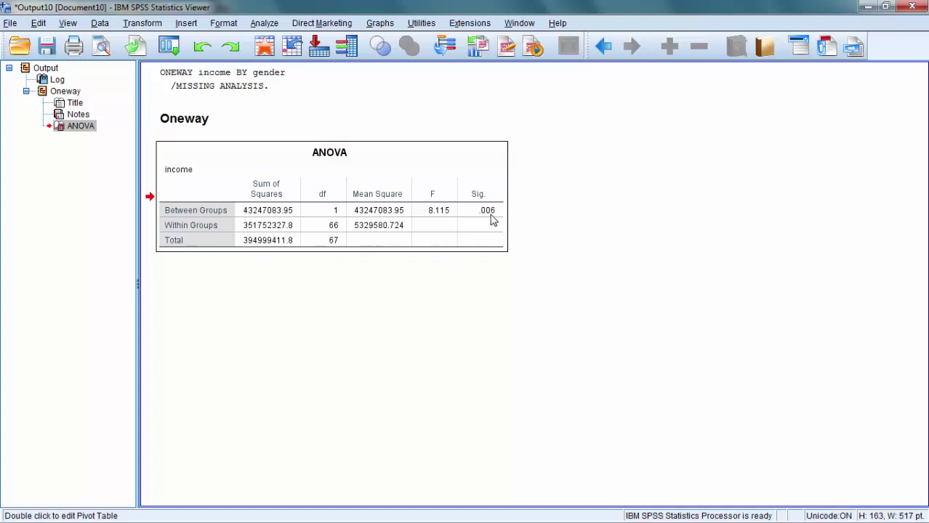
{"action": "double_click", "coordinate": [492, 220]}
Step: Rerun the income-by-gender ANOVA with Descriptive statistics and a Means plot enabled
{"action": "left_click", "coordinate": [263, 26]}
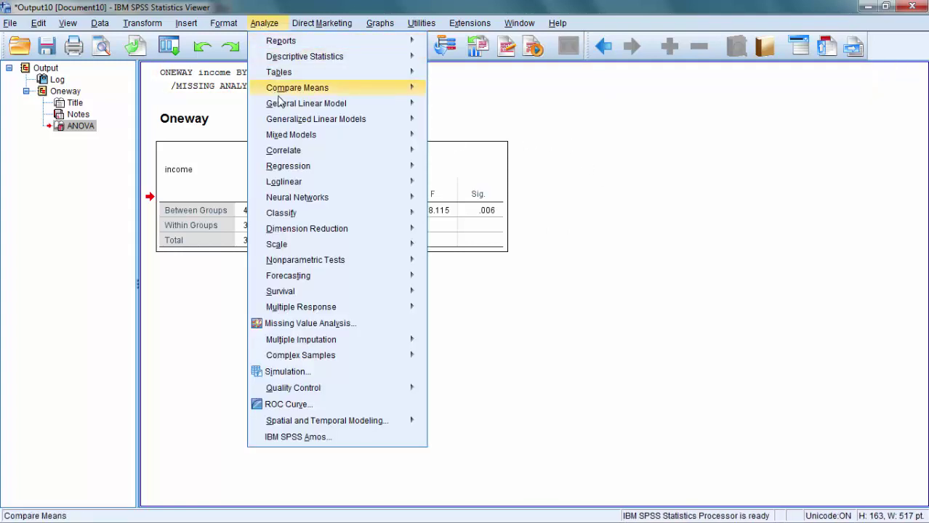
{"action": "mouse_move", "coordinate": [403, 120]}
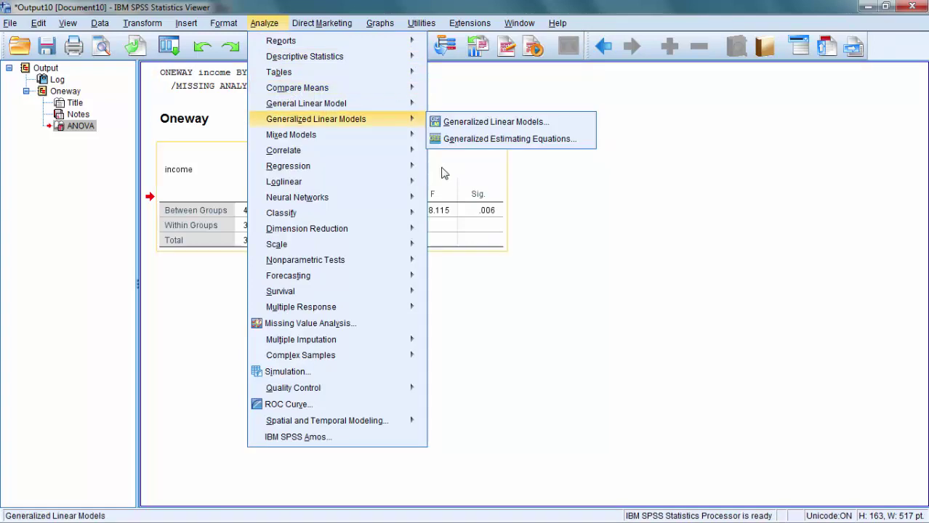
{"action": "mouse_move", "coordinate": [377, 90]}
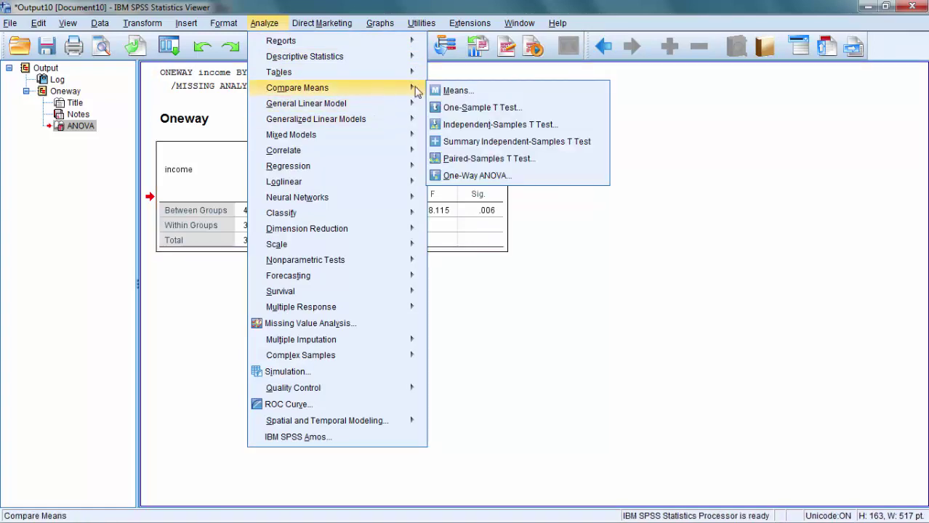
{"action": "left_click", "coordinate": [479, 175]}
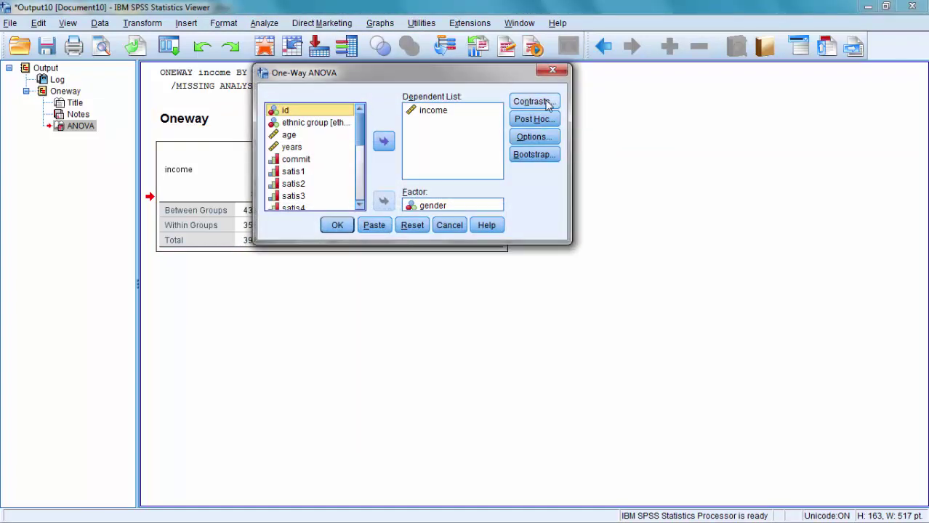
{"action": "left_click", "coordinate": [551, 140]}
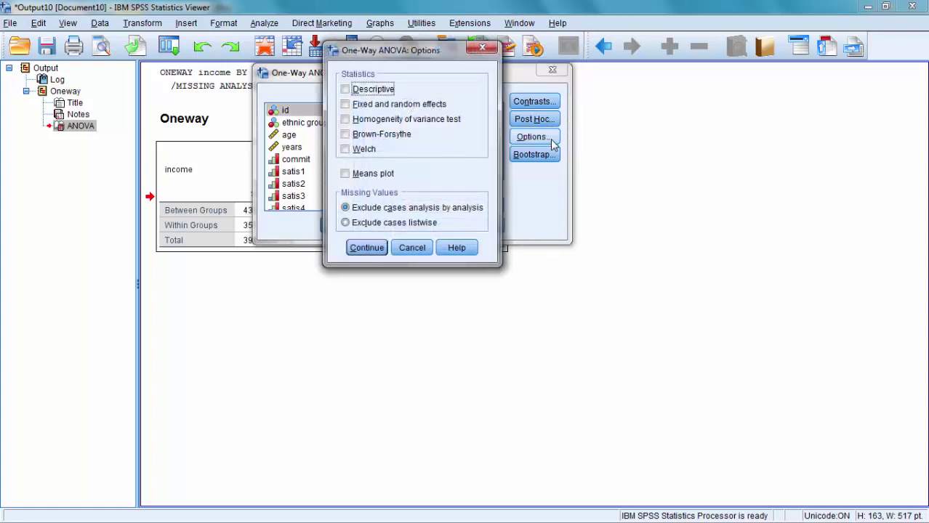
{"action": "left_click", "coordinate": [347, 90]}
{"action": "left_click", "coordinate": [346, 174]}
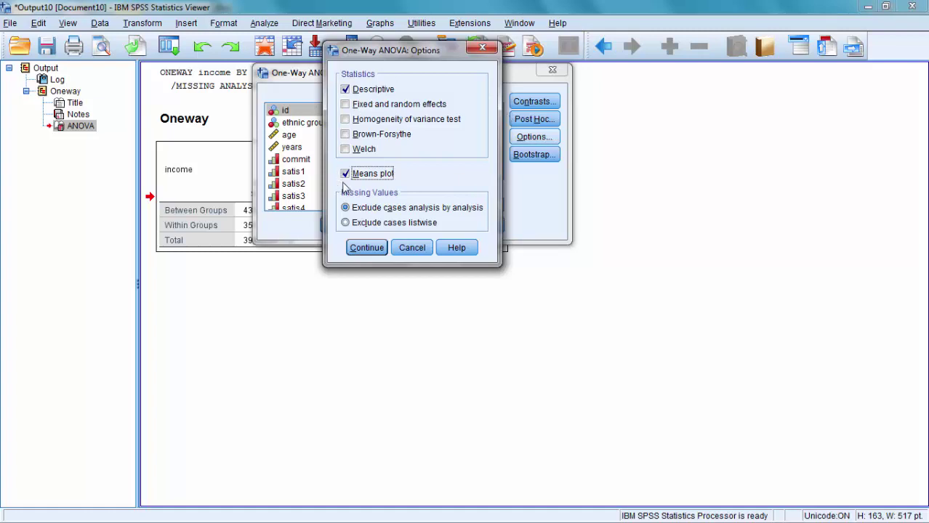
{"action": "left_click", "coordinate": [376, 252]}
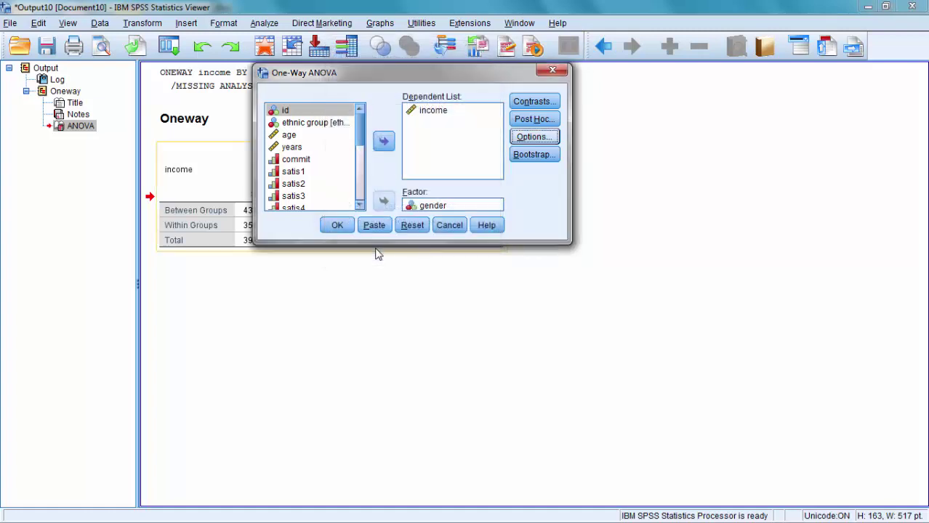
{"action": "left_click", "coordinate": [336, 226]}
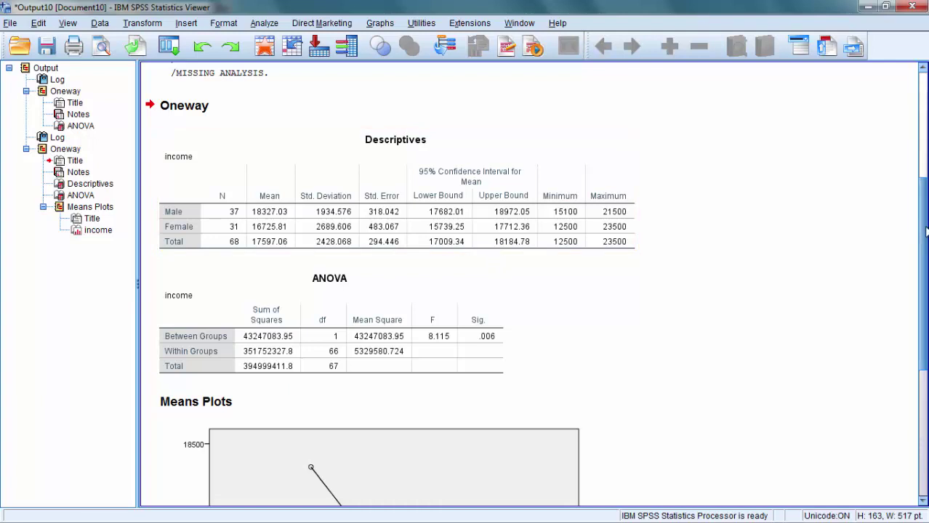
{"action": "scroll", "coordinate": [925, 231], "scroll_direction": "down", "scroll_amount": 2}
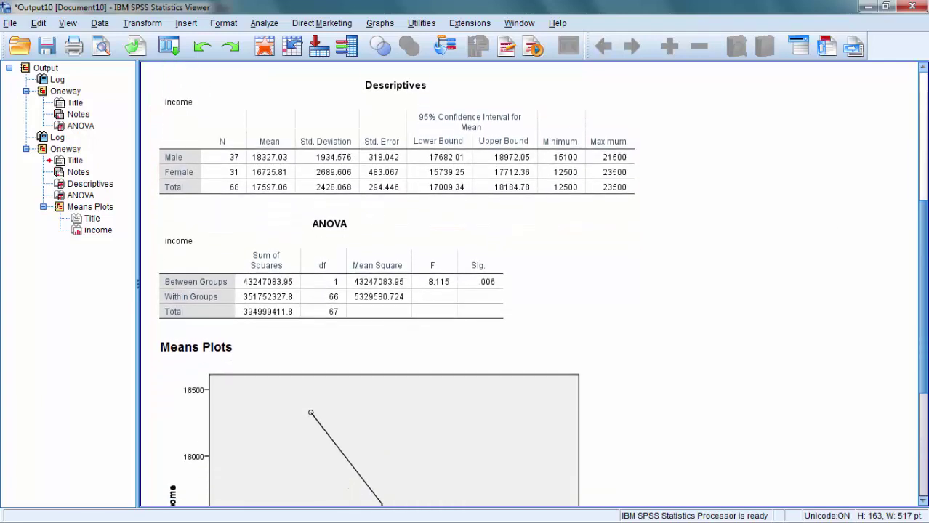
{"action": "scroll", "coordinate": [923, 231], "scroll_direction": "down", "scroll_amount": 1}
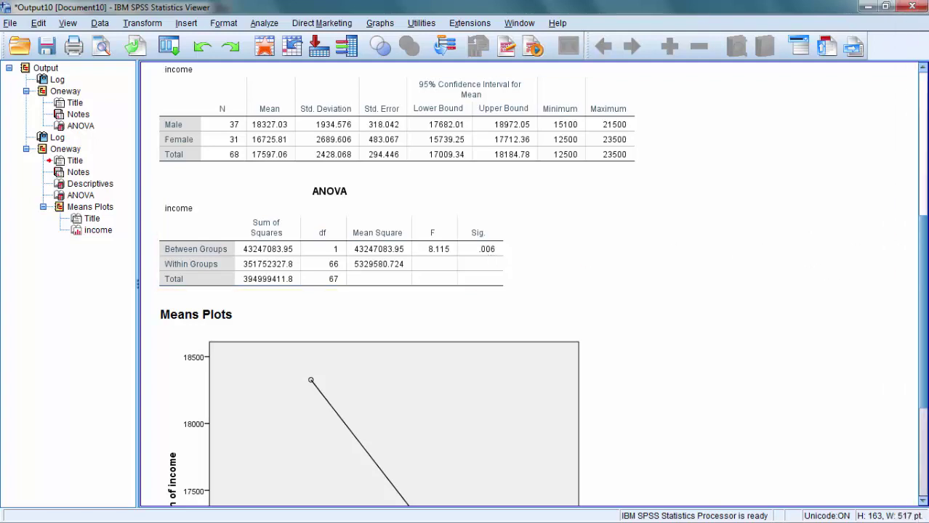
{"action": "scroll", "coordinate": [924, 267], "scroll_direction": "down", "scroll_amount": 1}
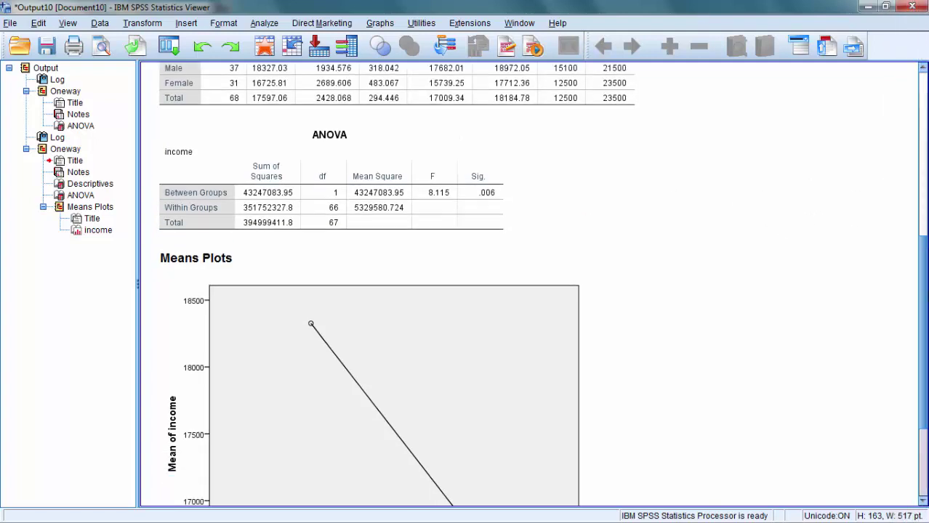
{"action": "scroll", "coordinate": [542, 284], "scroll_direction": "down", "scroll_amount": 2}
{"action": "left_click", "coordinate": [311, 202]}
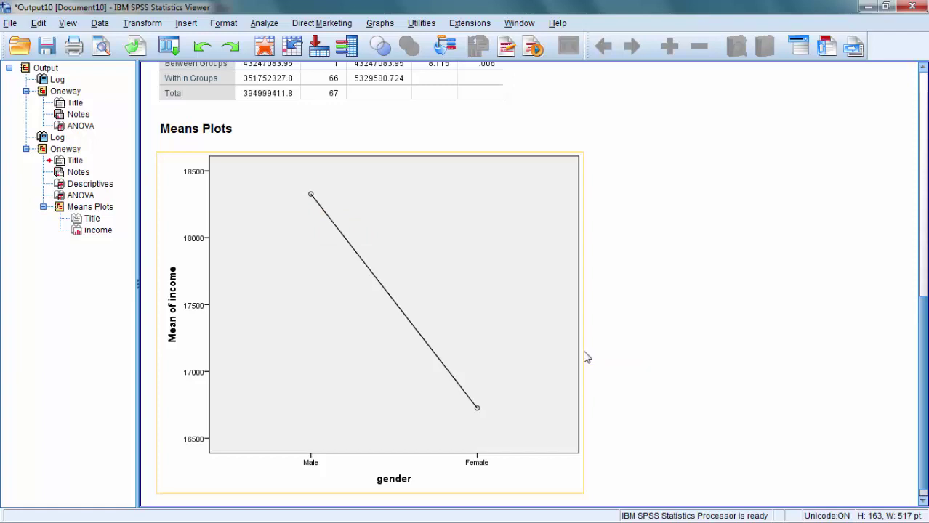
Step: Reopen the One-Way ANOVA setup and remove gender from the Factor slot
{"action": "left_click", "coordinate": [264, 24]}
{"action": "mouse_move", "coordinate": [271, 80]}
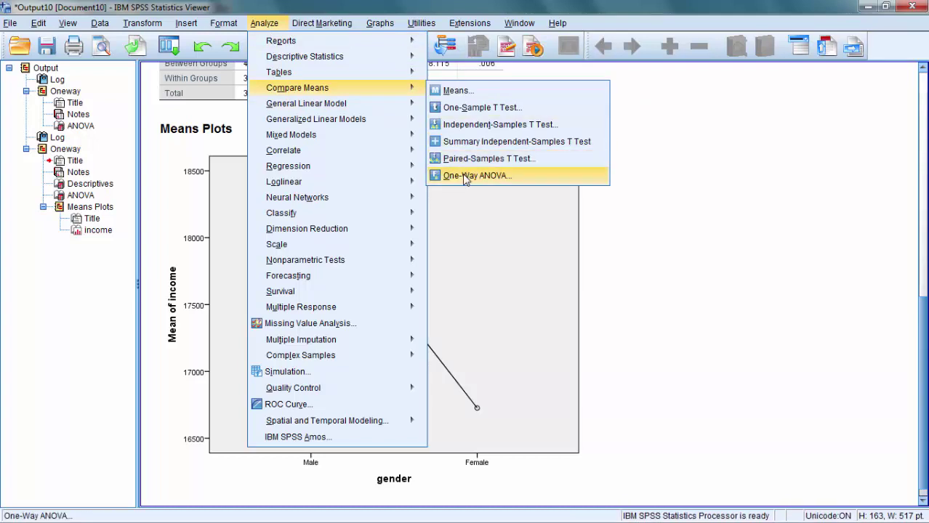
{"action": "left_click", "coordinate": [465, 178]}
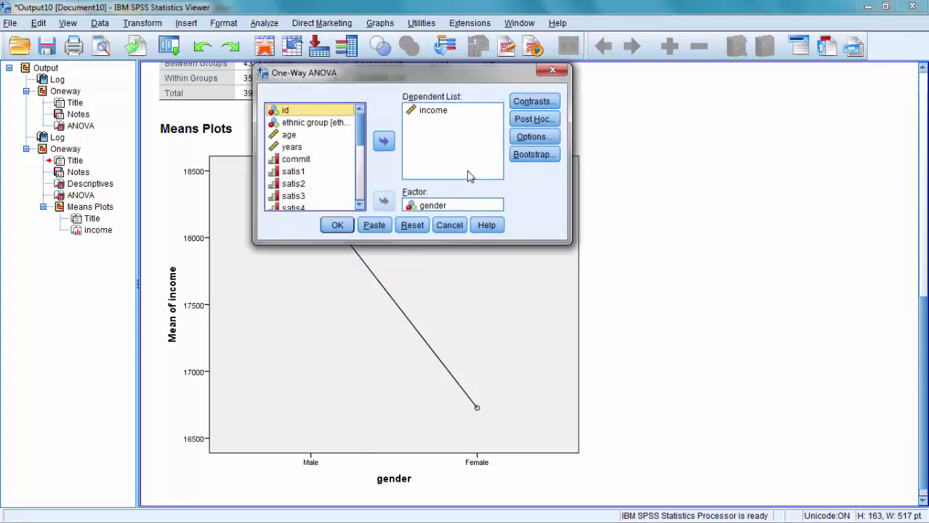
{"action": "left_click", "coordinate": [434, 206]}
{"action": "left_click", "coordinate": [385, 202]}
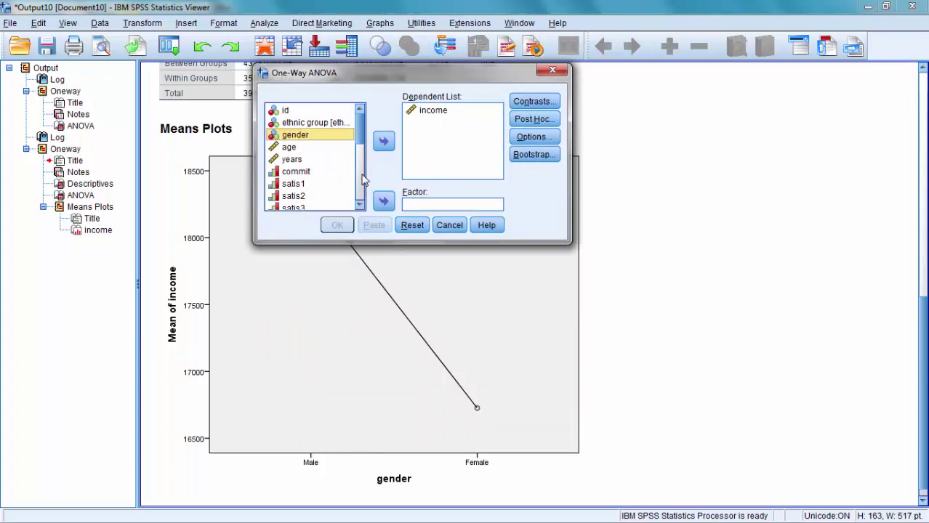
{"action": "left_click", "coordinate": [361, 185]}
{"action": "left_click", "coordinate": [362, 187]}
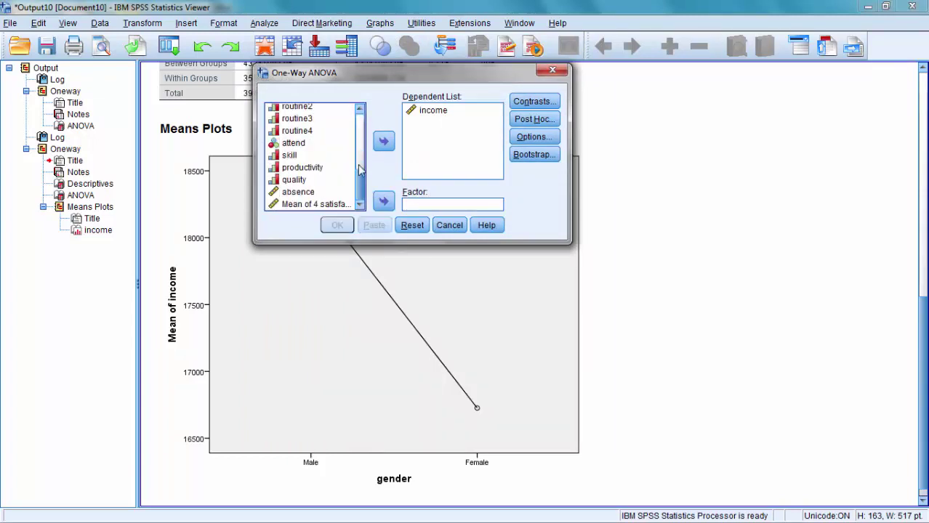
{"action": "left_click", "coordinate": [361, 175]}
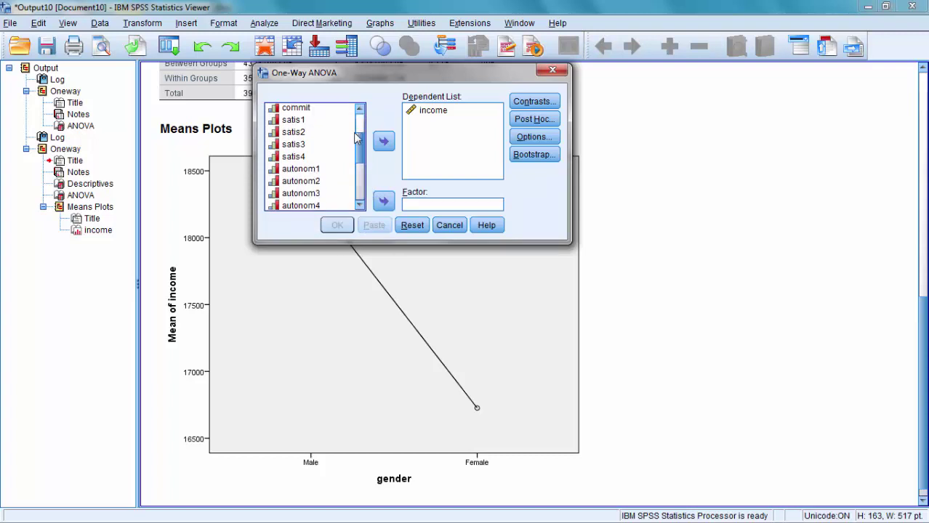
{"action": "left_click", "coordinate": [361, 174]}
Step: Make ethnic group the factor and run the ANOVA, giving F .258, Sig. .855
{"action": "left_click", "coordinate": [333, 125]}
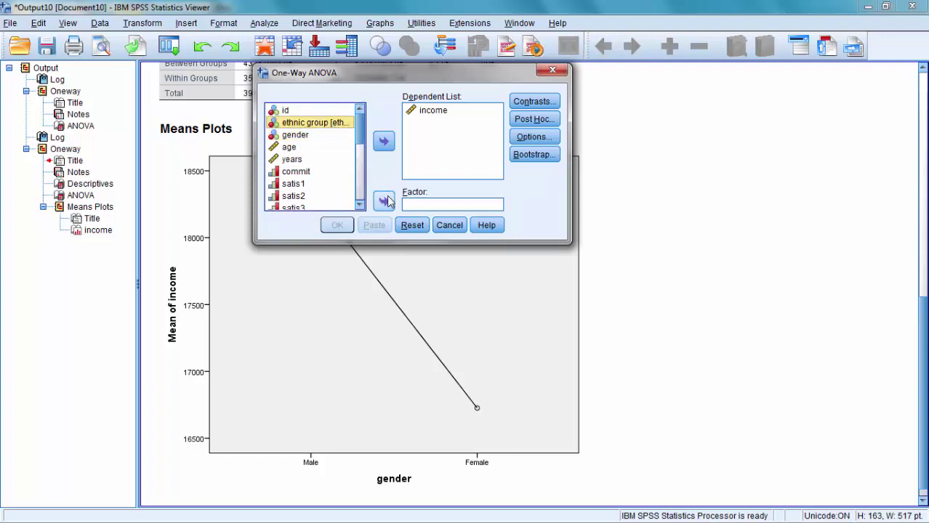
{"action": "left_click", "coordinate": [387, 203]}
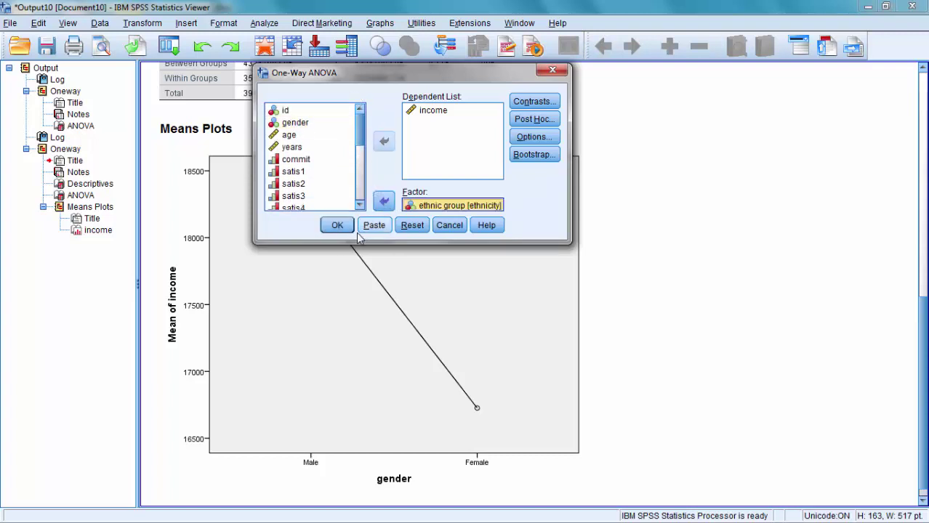
{"action": "left_click", "coordinate": [351, 226]}
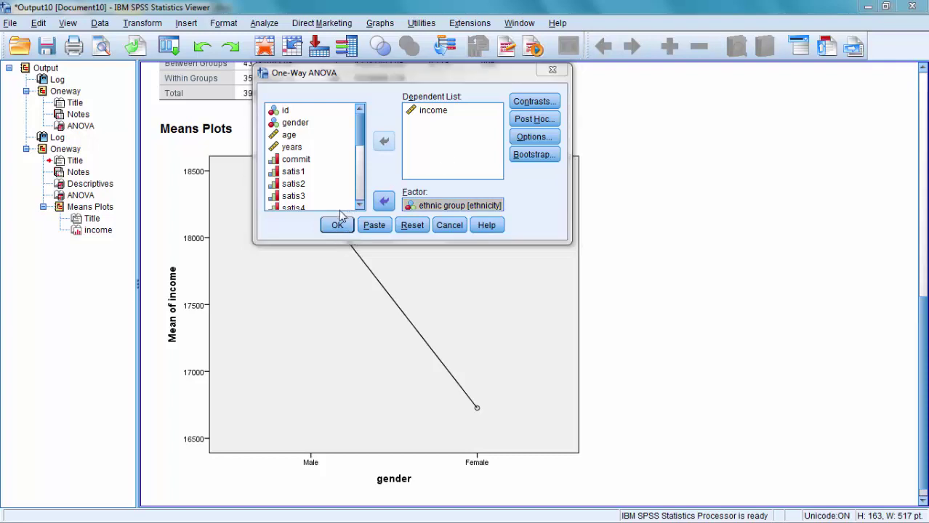
{"action": "left_click", "coordinate": [338, 225]}
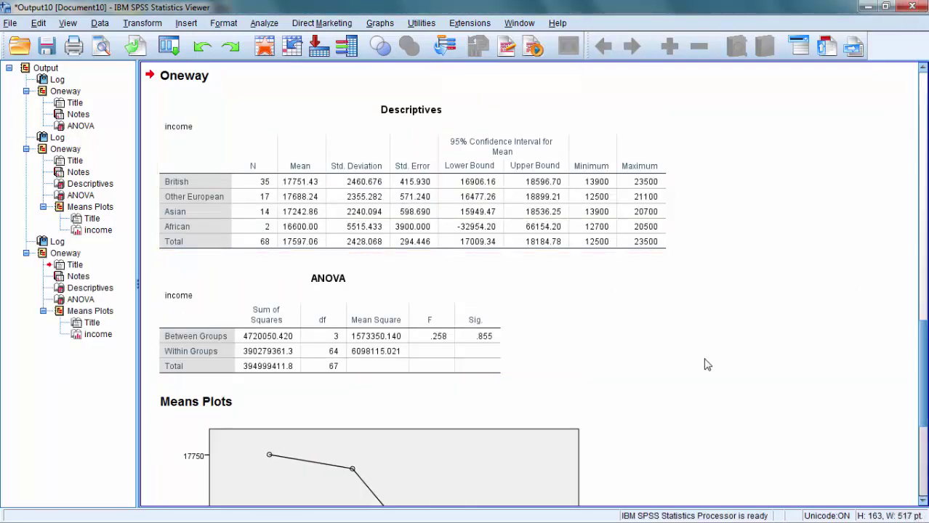
{"action": "scroll", "coordinate": [922, 352], "scroll_direction": "down", "scroll_amount": 3}
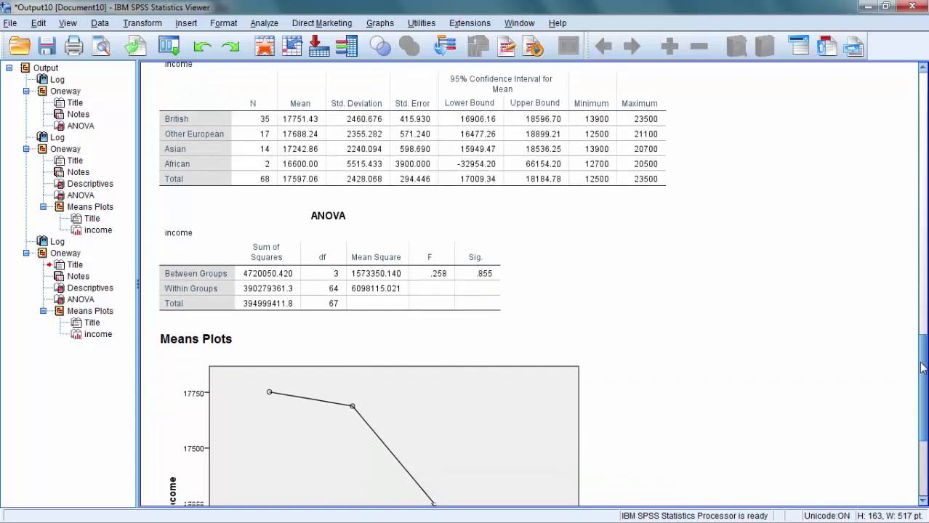
{"action": "left_click", "coordinate": [251, 118]}
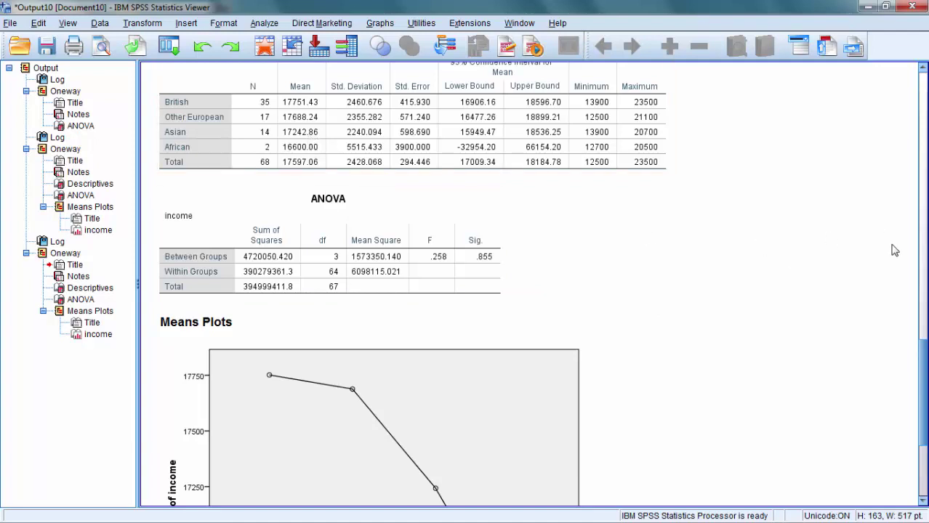
{"action": "left_click_drag", "start_coordinate": [923, 362], "coordinate": [924, 388]}
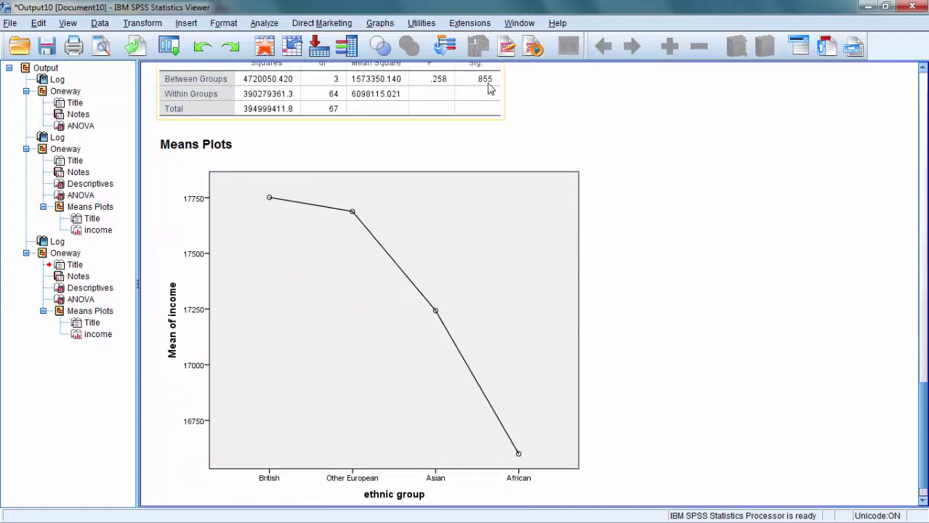
{"action": "scroll", "coordinate": [436, 349], "scroll_direction": "up", "scroll_amount": 5}
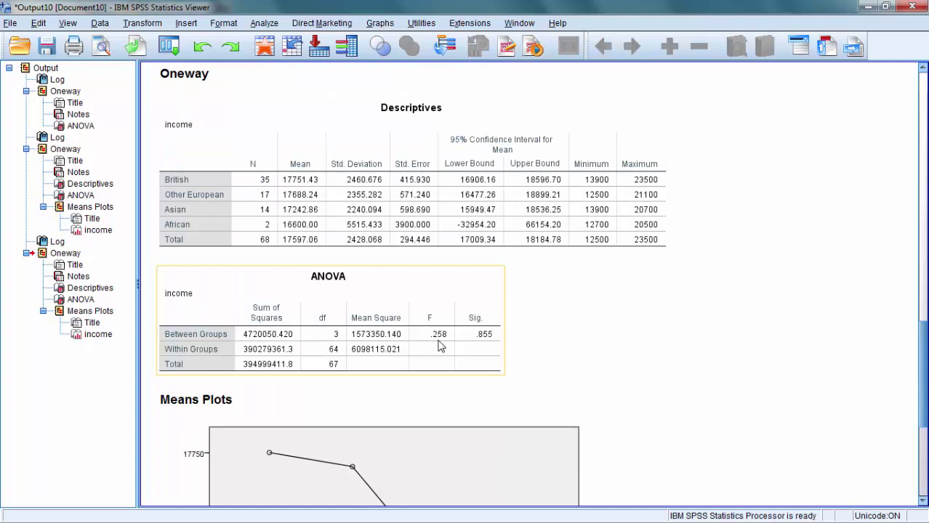